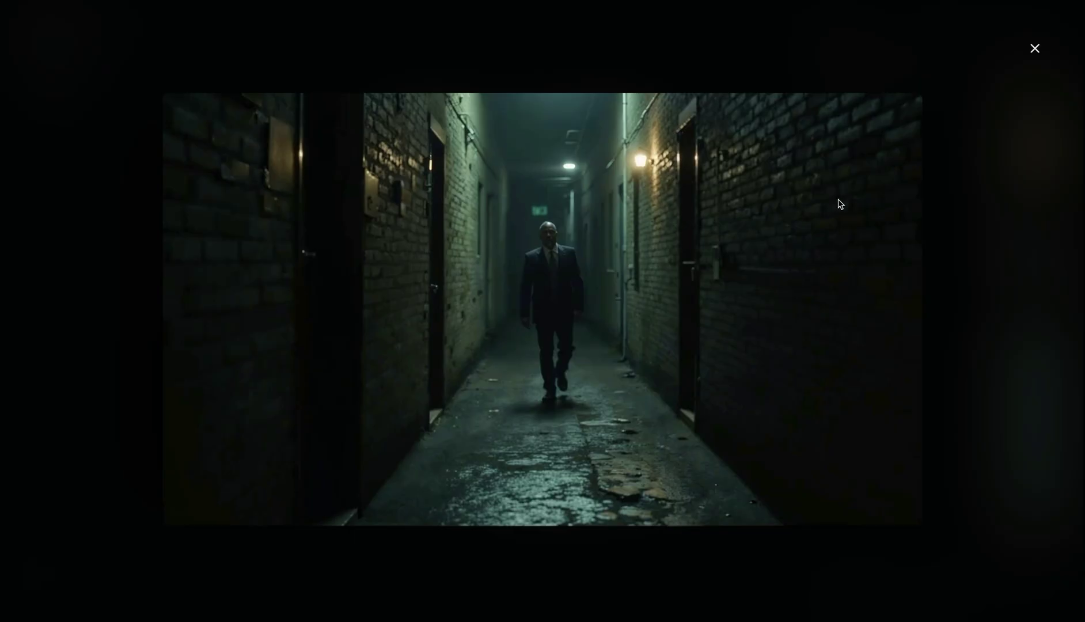
# Step: Exit full screen, highlight 'camera moves back' in the prompt, and bring up the king talking clip
pyautogui.click(1034, 49)
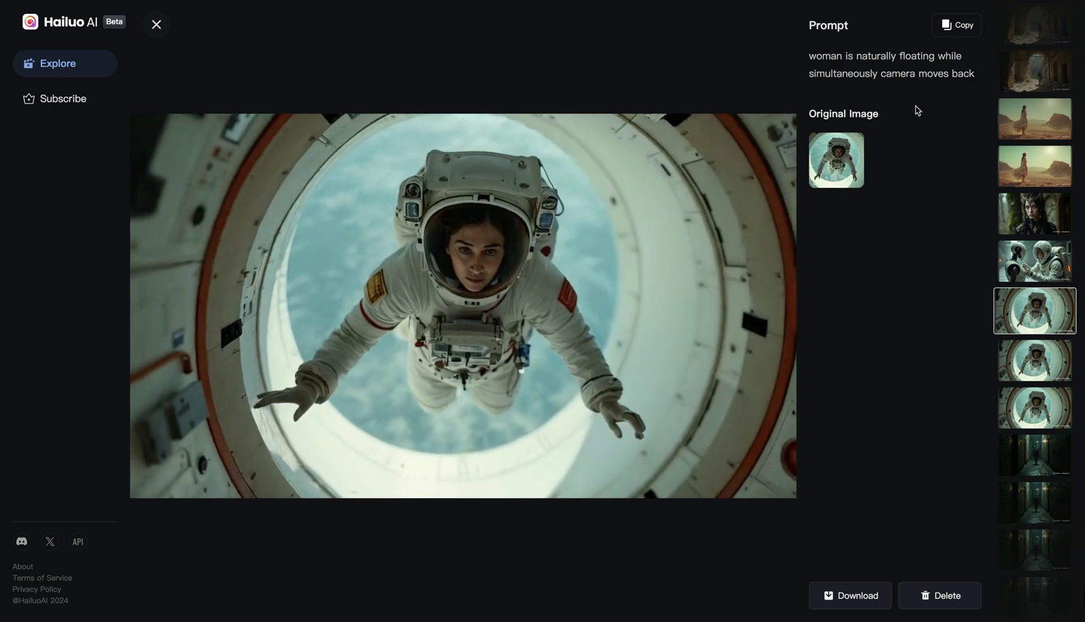
pyautogui.moveTo(883, 77); pyautogui.dragTo(975, 75)
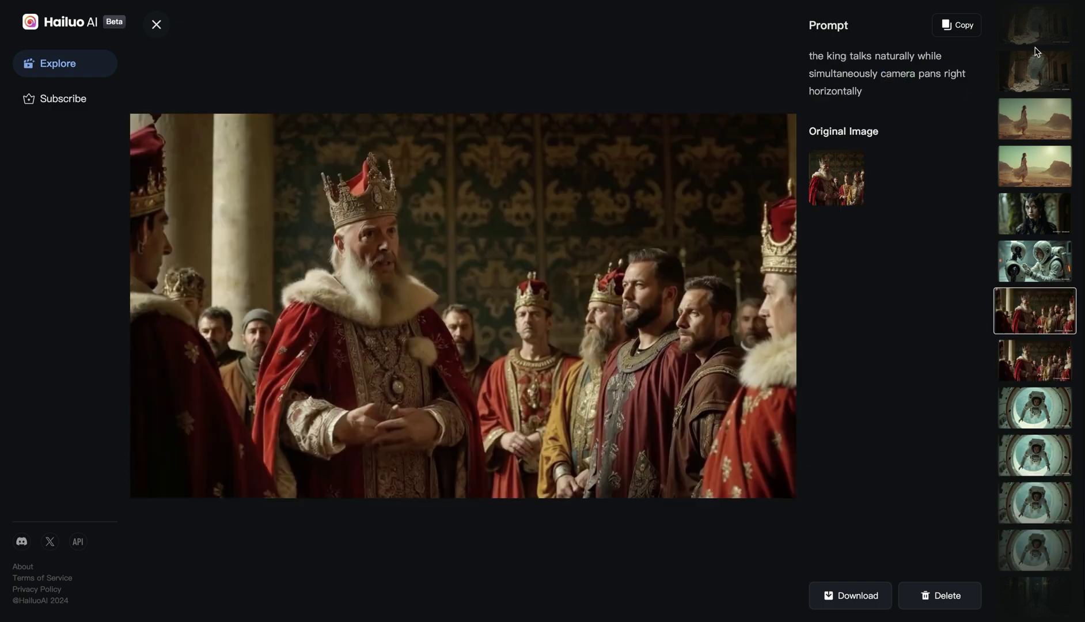
# Step: Enlarge and close the king clip's original image, then highlight 'naturally' and 'horizontally' in its prompt
pyautogui.click(839, 179)
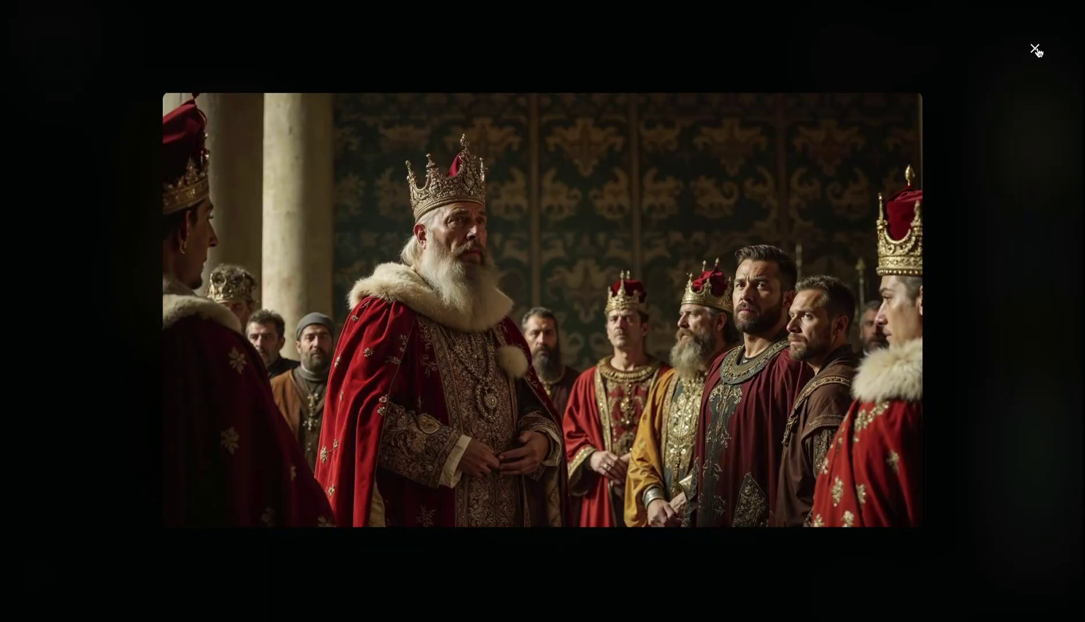
pyautogui.click(1035, 49)
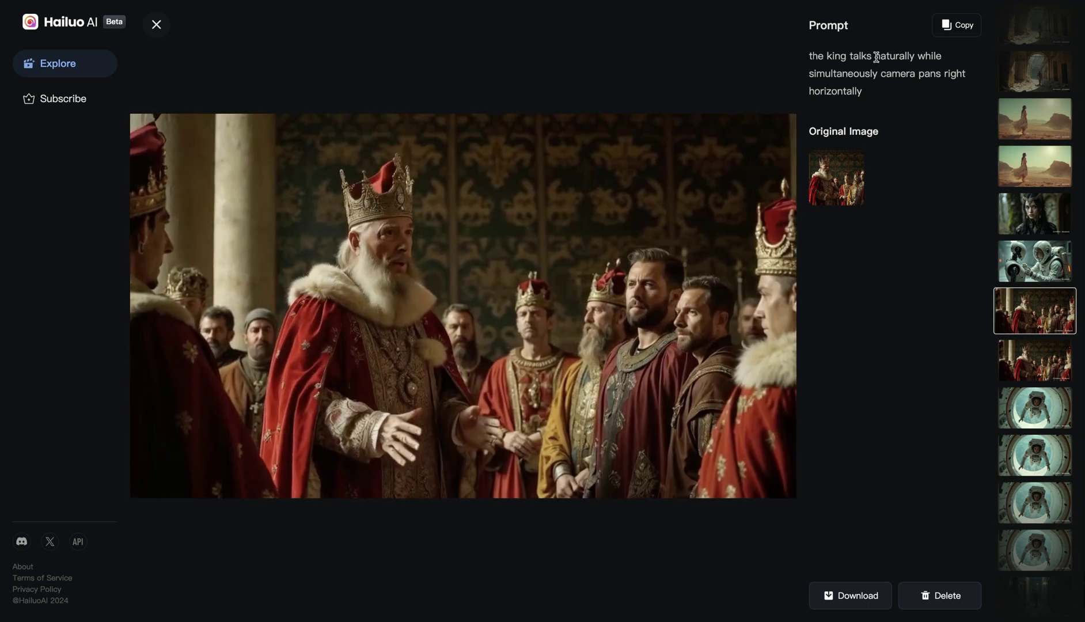
pyautogui.moveTo(876, 56); pyautogui.dragTo(914, 58)
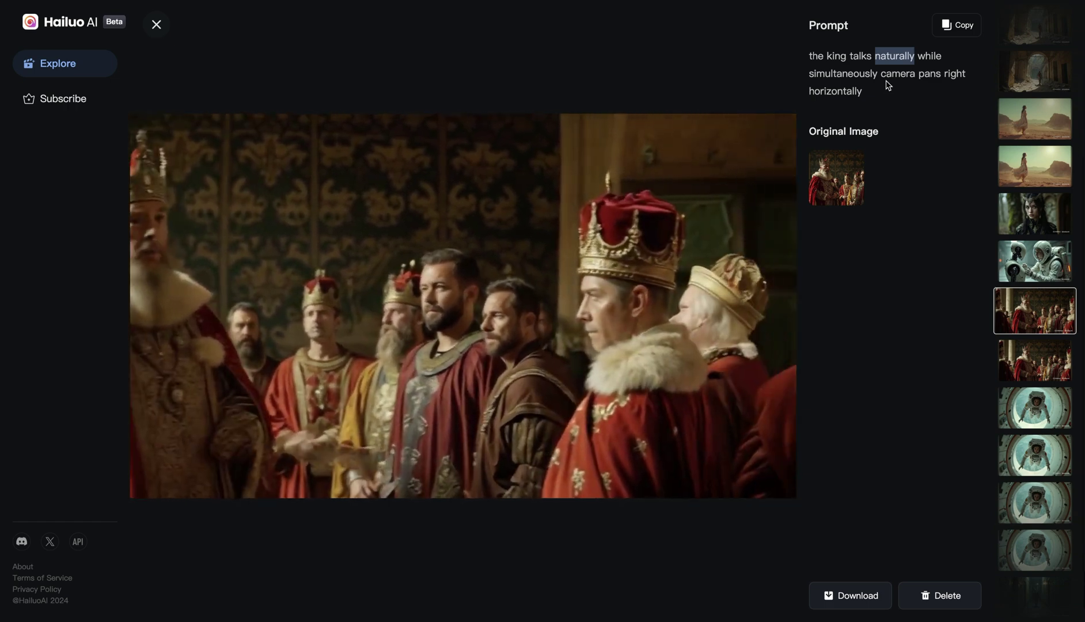
pyautogui.click(880, 97)
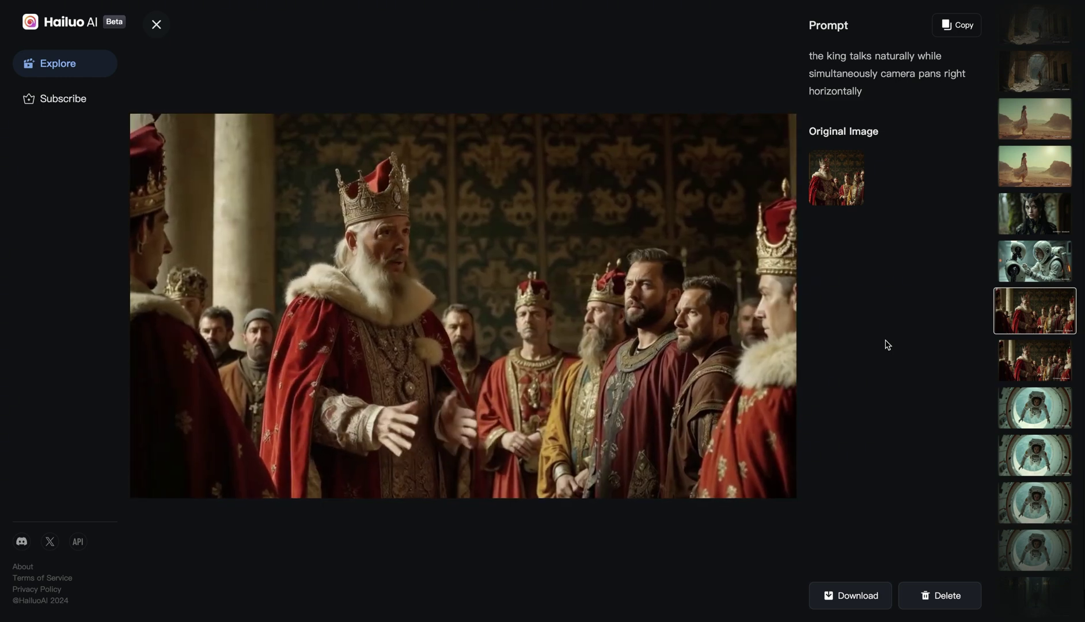
pyautogui.moveTo(809, 92); pyautogui.dragTo(862, 93)
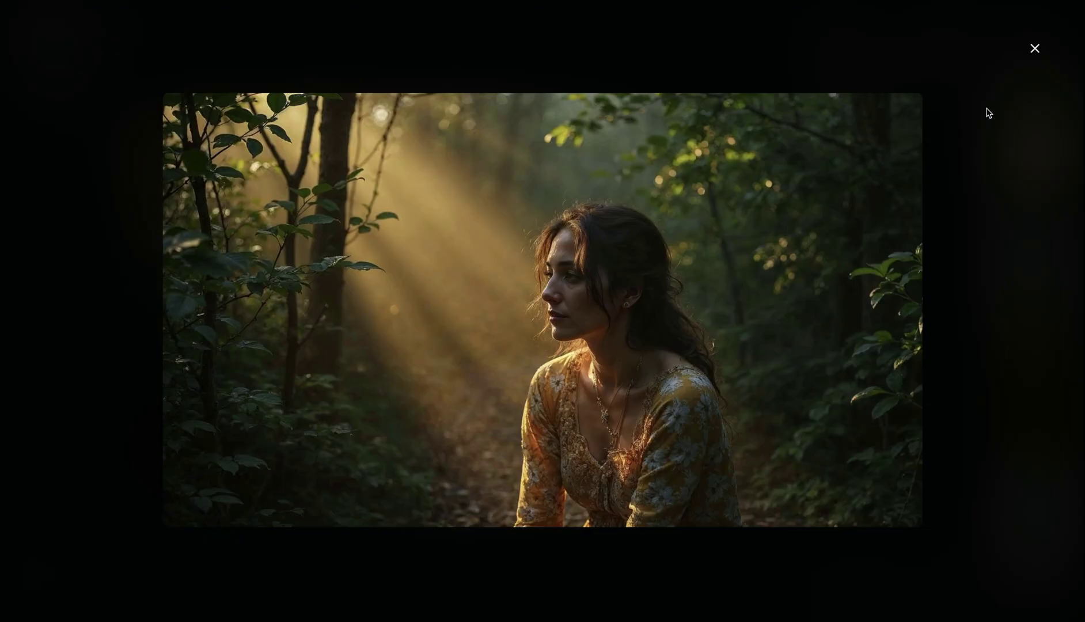
# Step: Close the enlarged image, highlight 'horizontally' in the bird prompt, and scroll to the next clip
pyautogui.click(1035, 48)
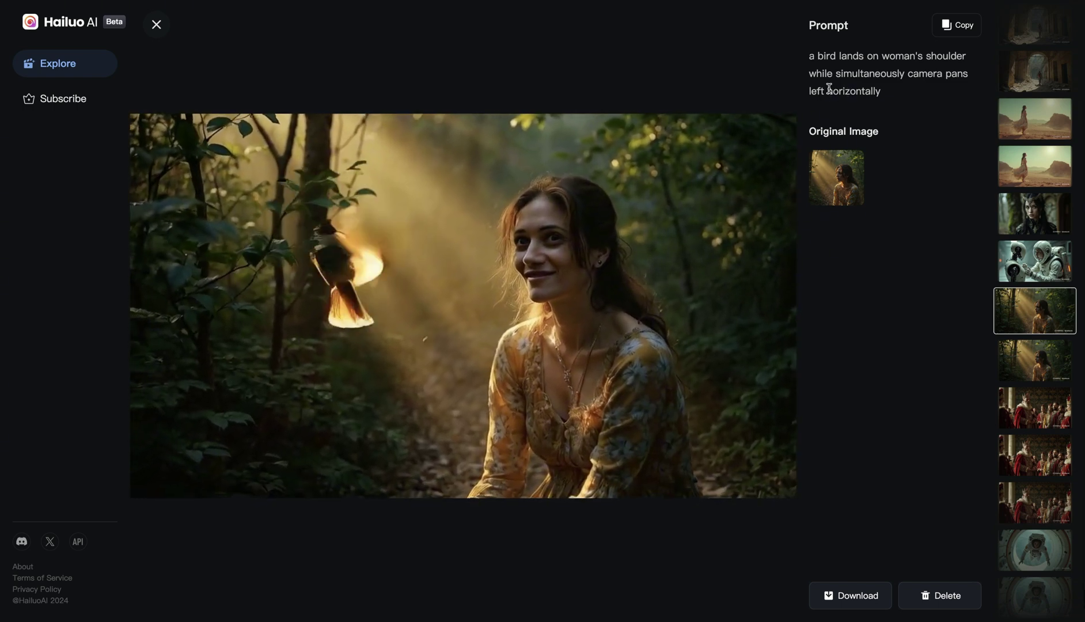
pyautogui.moveTo(829, 88); pyautogui.dragTo(915, 95)
pyautogui.click(909, 97)
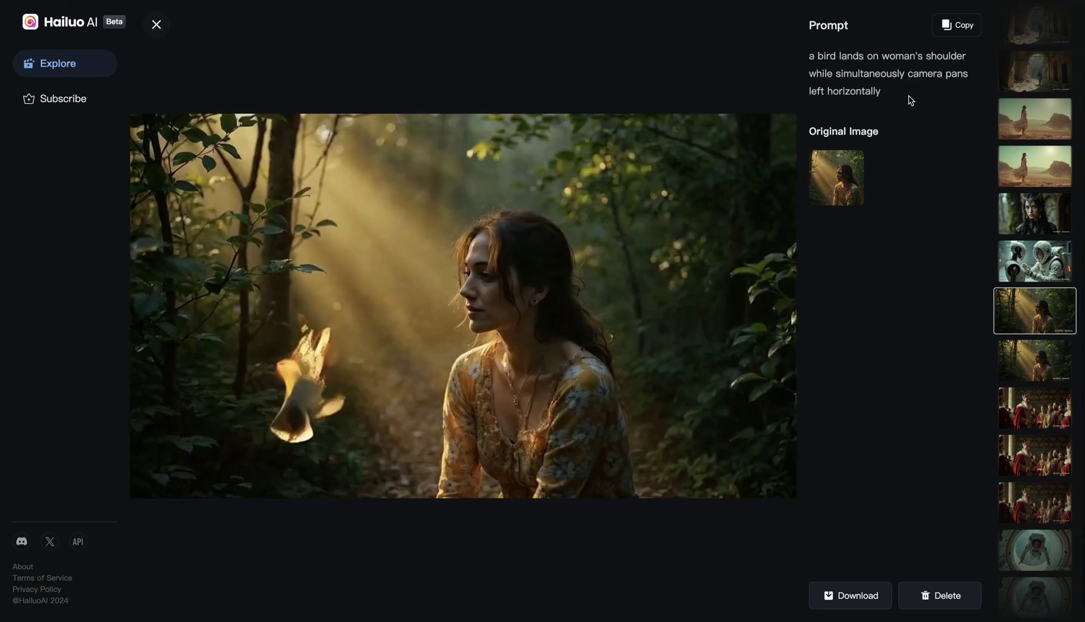
pyautogui.scroll(-1, 887, 273)
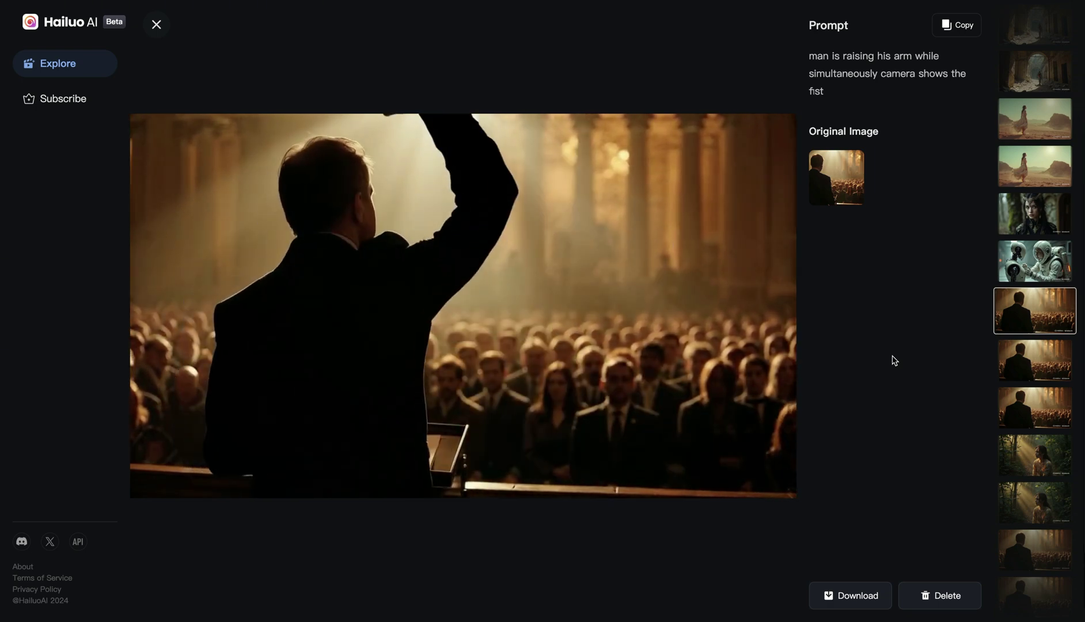
# Step: Advance to the astronaut-repairing-robot clip with its shaky handheld camera prompt
pyautogui.press('Up')
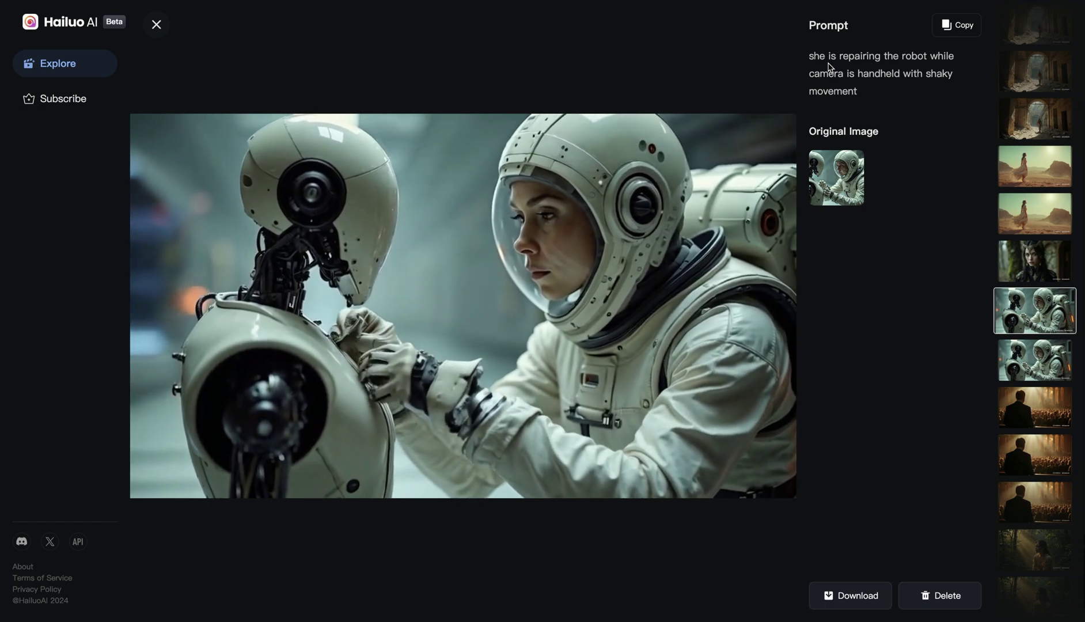
# Step: Highlight 'while' and 'camera is handheld with shaky movement' in the robot prompt, then return to the crowned woman clip
pyautogui.moveTo(929, 56); pyautogui.dragTo(956, 59)
pyautogui.click(931, 72)
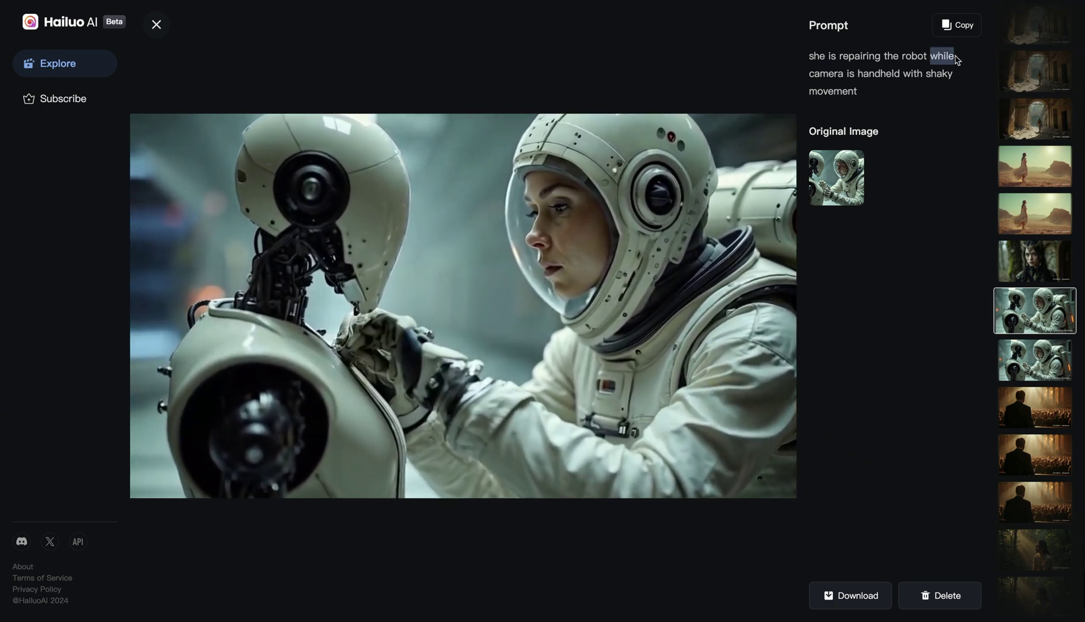
pyautogui.click(874, 84)
pyautogui.moveTo(811, 75); pyautogui.dragTo(891, 88)
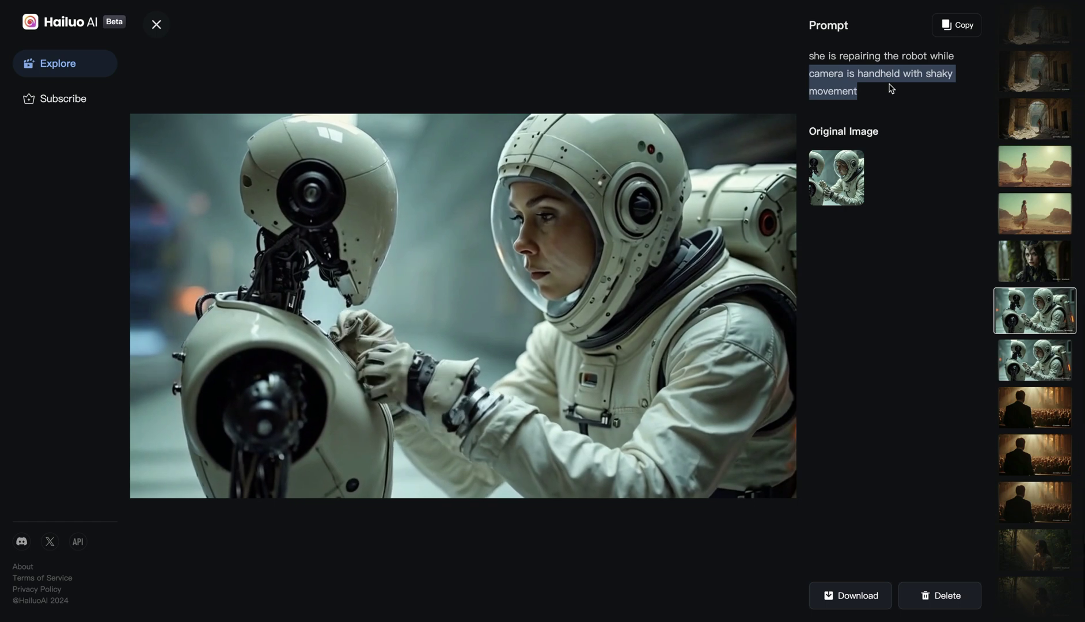
pyautogui.click(879, 93)
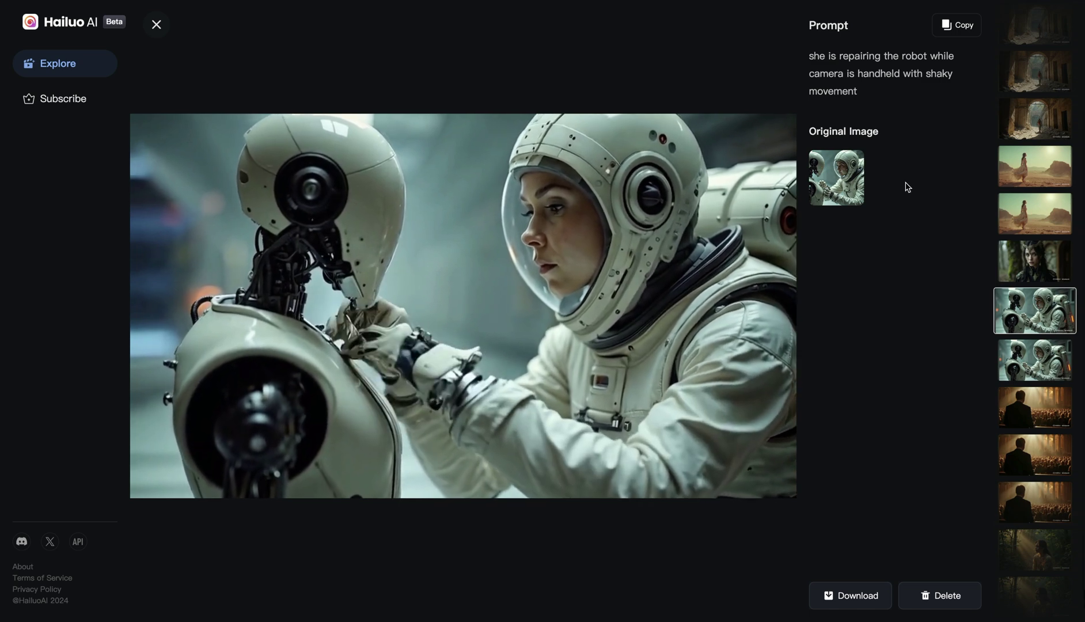
pyautogui.press('Up')
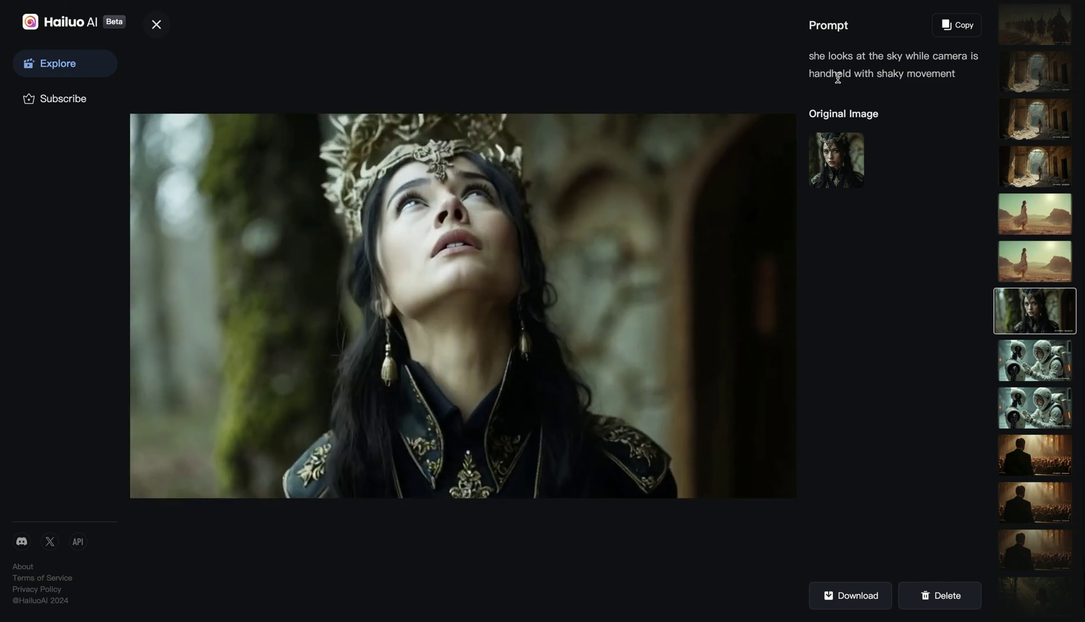
# Step: Highlight 'handheld with shaky movement' in the prompt, then scroll back to the desert walking clip
pyautogui.moveTo(812, 74); pyautogui.dragTo(959, 75)
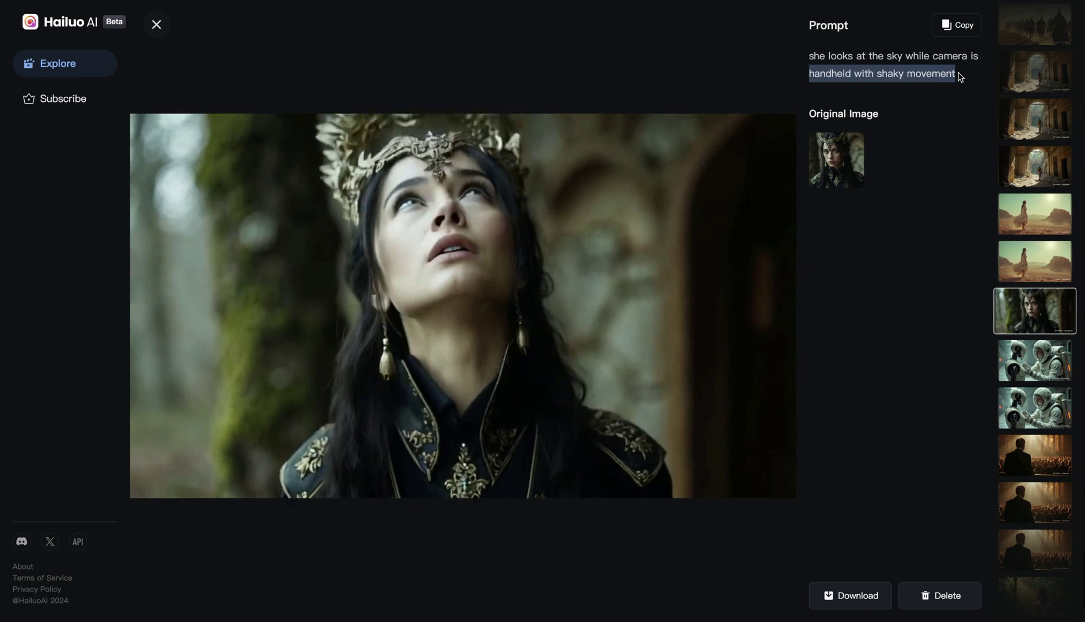
pyautogui.scroll(2, 896, 251)
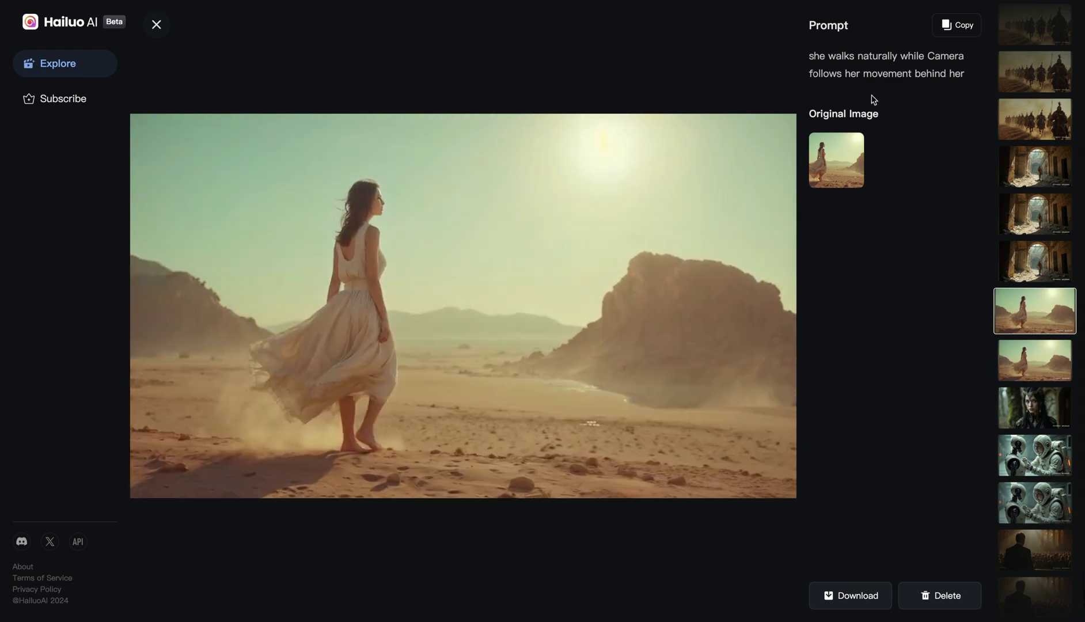
# Step: Mark the desert prompt's subject action and 'dynamically', then scroll to the stone-arches walking clip
pyautogui.moveTo(809, 56); pyautogui.dragTo(967, 80)
pyautogui.click(886, 363)
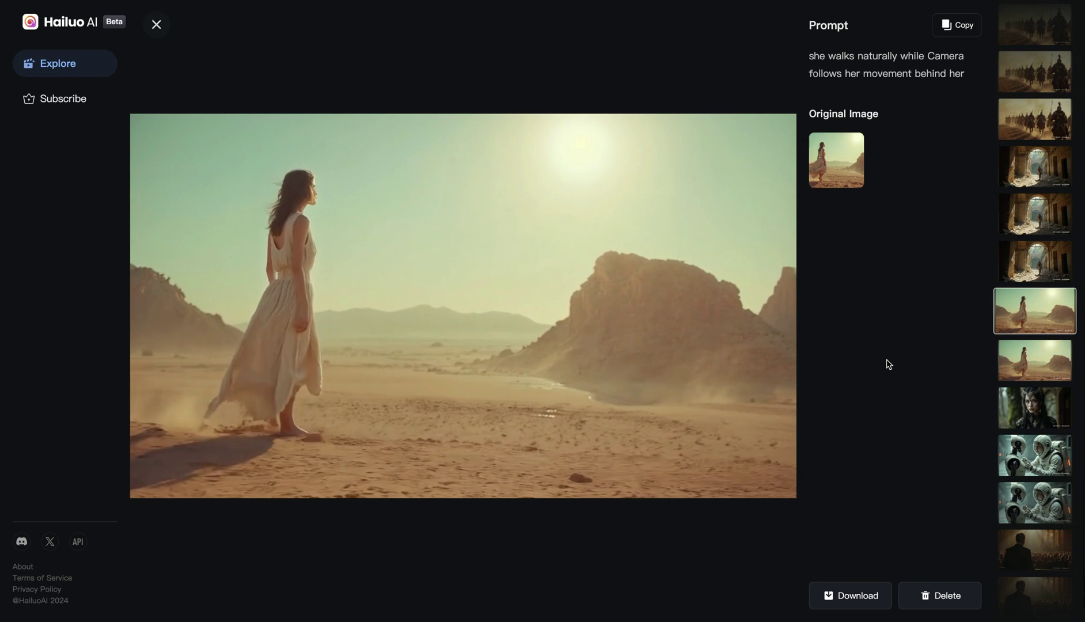
pyautogui.scroll(-1, 898, 363)
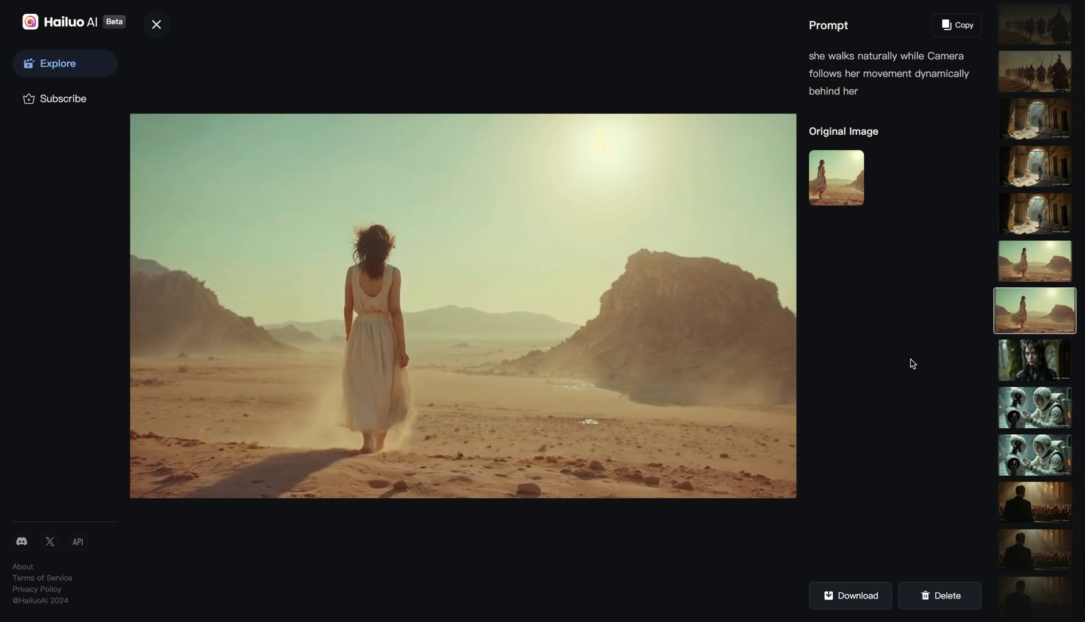
pyautogui.moveTo(917, 73); pyautogui.dragTo(968, 82)
pyautogui.scroll(1, 934, 214)
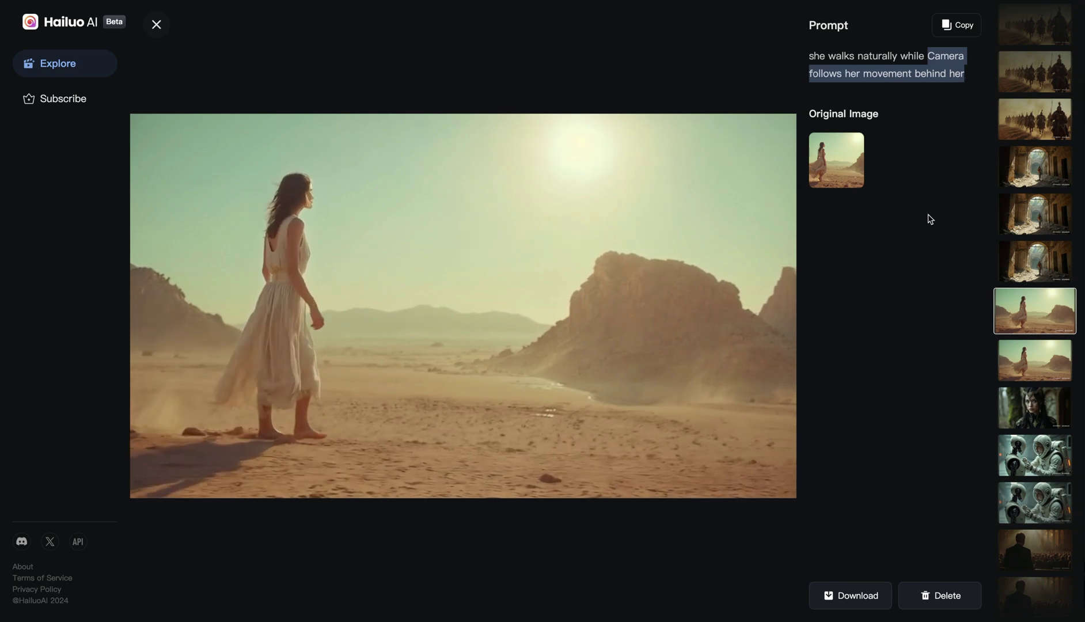
pyautogui.scroll(1, 927, 218)
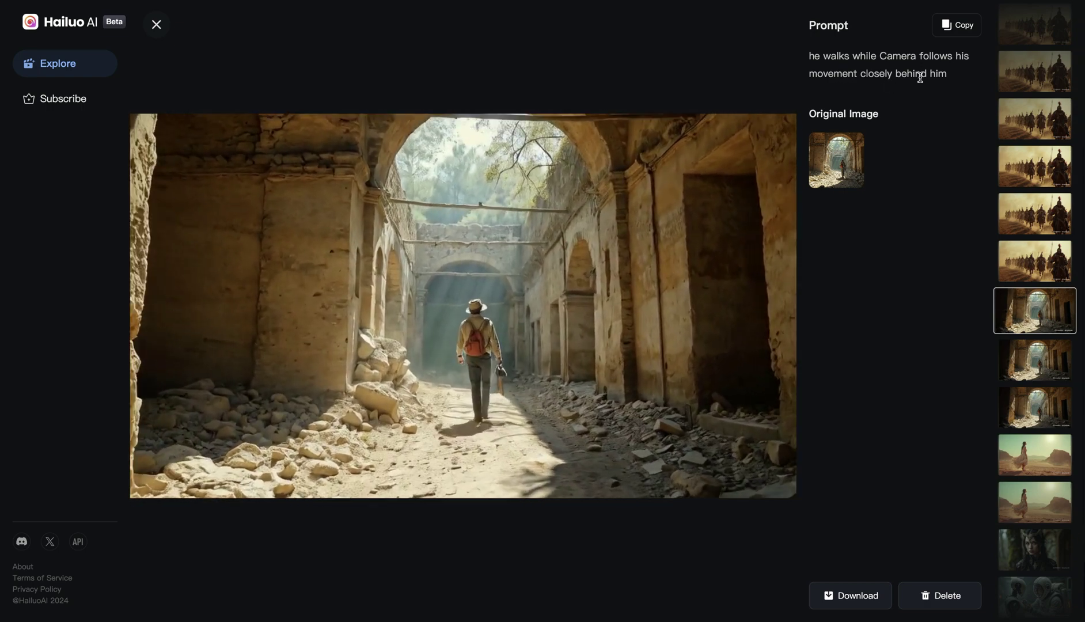
# Step: Scroll from the arches clip to the galloping horsemen clip, with the camera following closely
pyautogui.scroll(1, 794, 343)
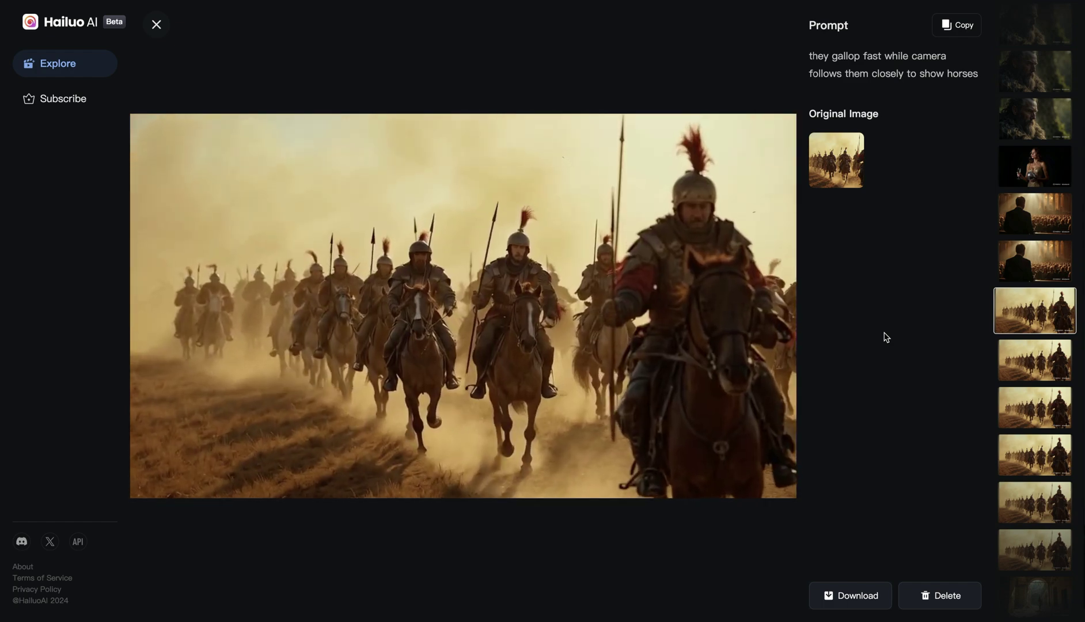
# Step: Scroll to the conference-hall speech clip with the camera climbing high over the crowd
pyautogui.scroll(1, 886, 337)
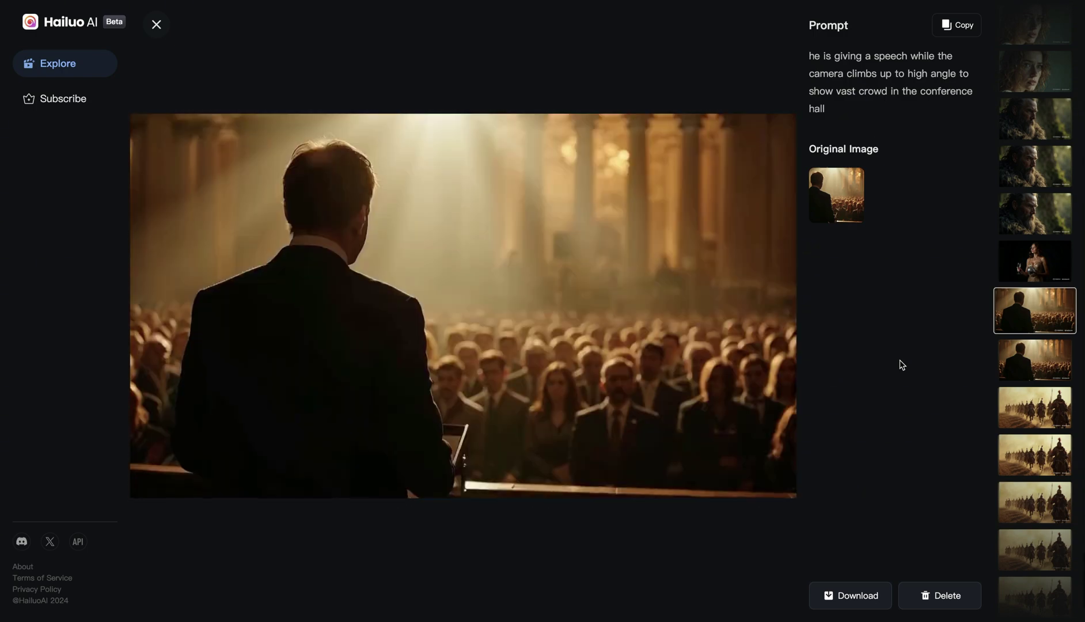
# Step: Highlight the speech and camera-move wording in the prompt, then scroll to the bearded-man orbit clip
pyautogui.moveTo(809, 55); pyautogui.dragTo(906, 110)
pyautogui.click(852, 116)
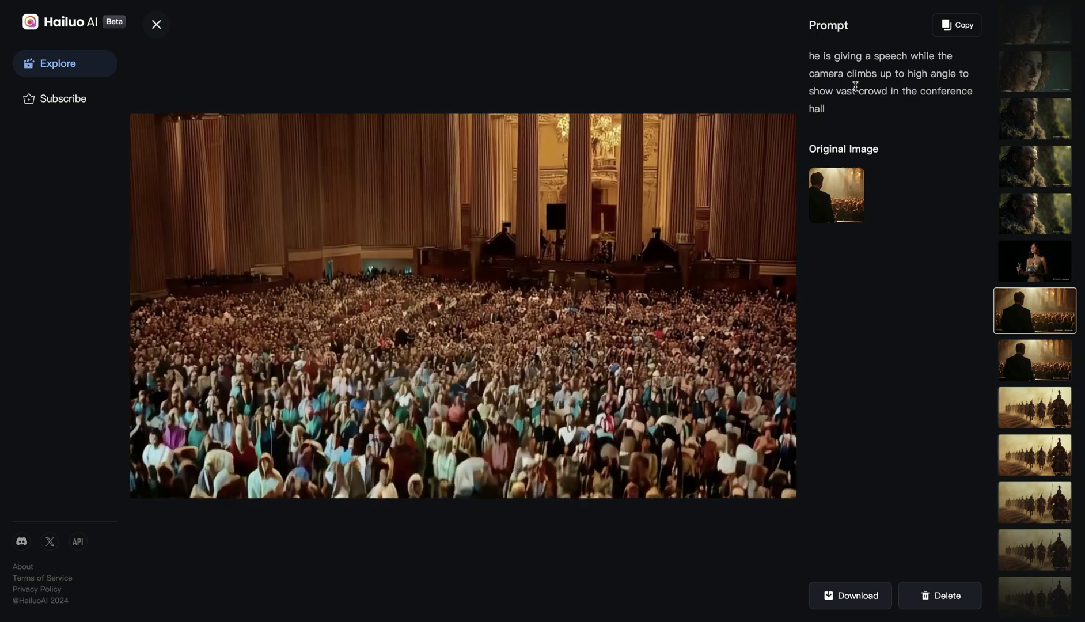
pyautogui.moveTo(846, 74); pyautogui.dragTo(955, 74)
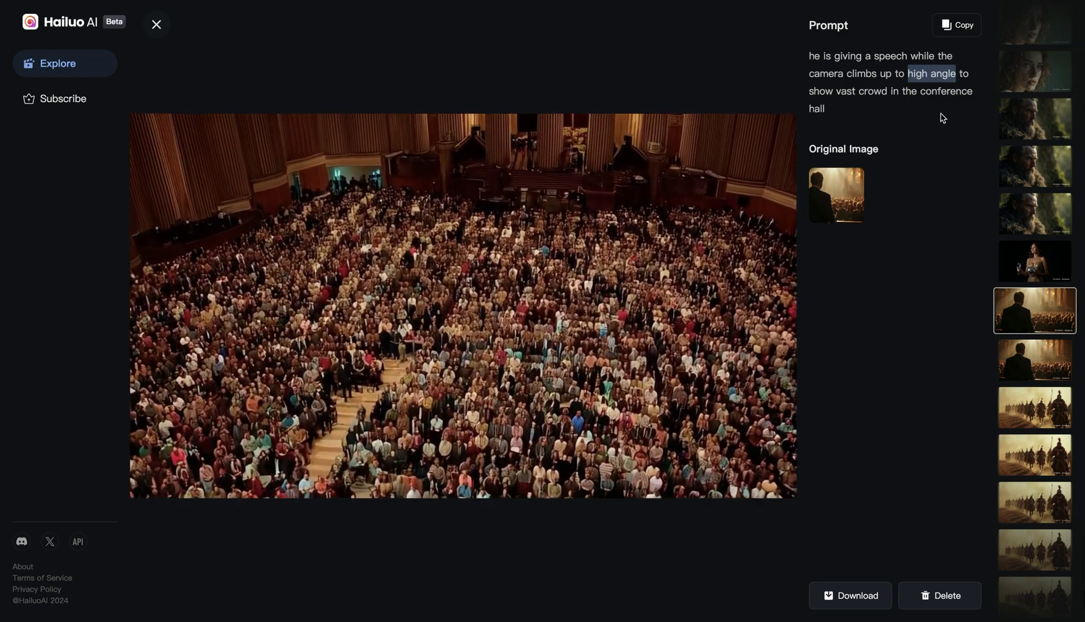
pyautogui.scroll(2, 940, 119)
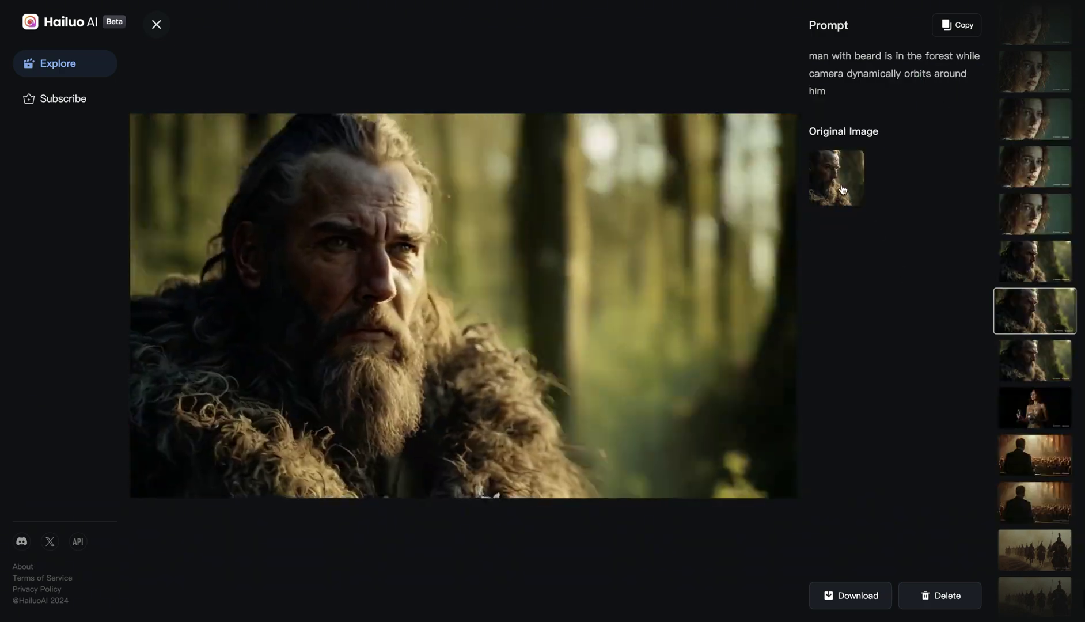
pyautogui.click(836, 195)
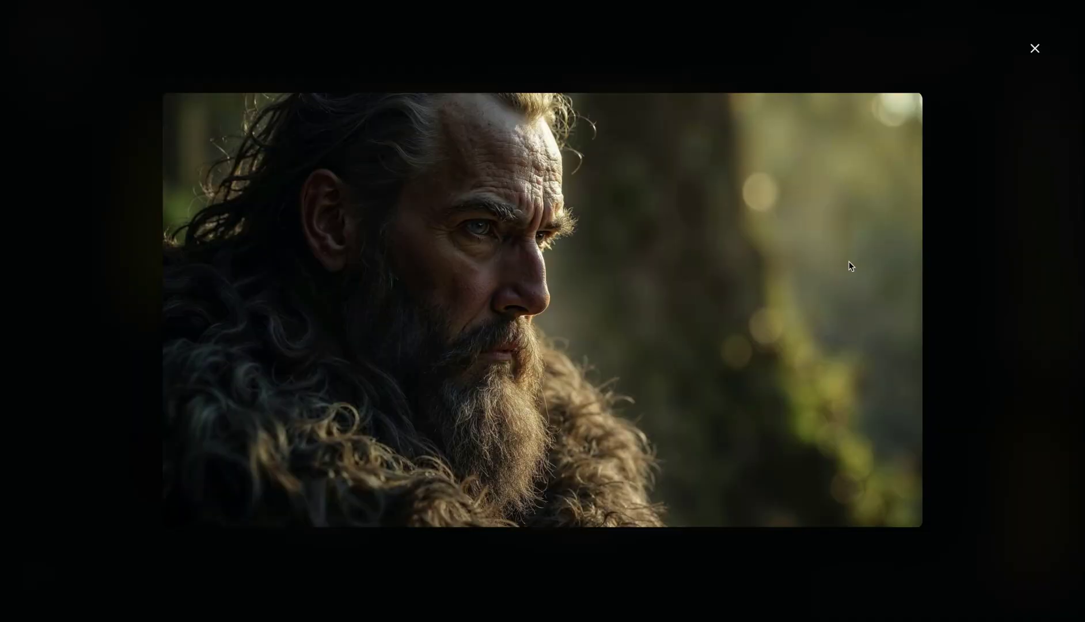
pyautogui.click(1035, 49)
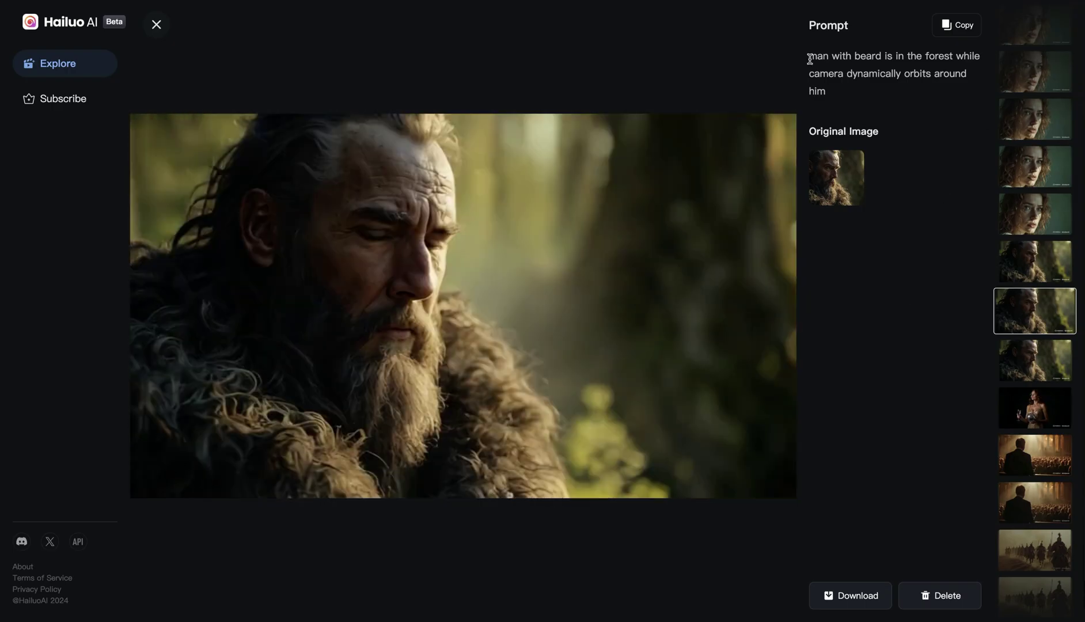
pyautogui.moveTo(808, 56); pyautogui.dragTo(953, 60)
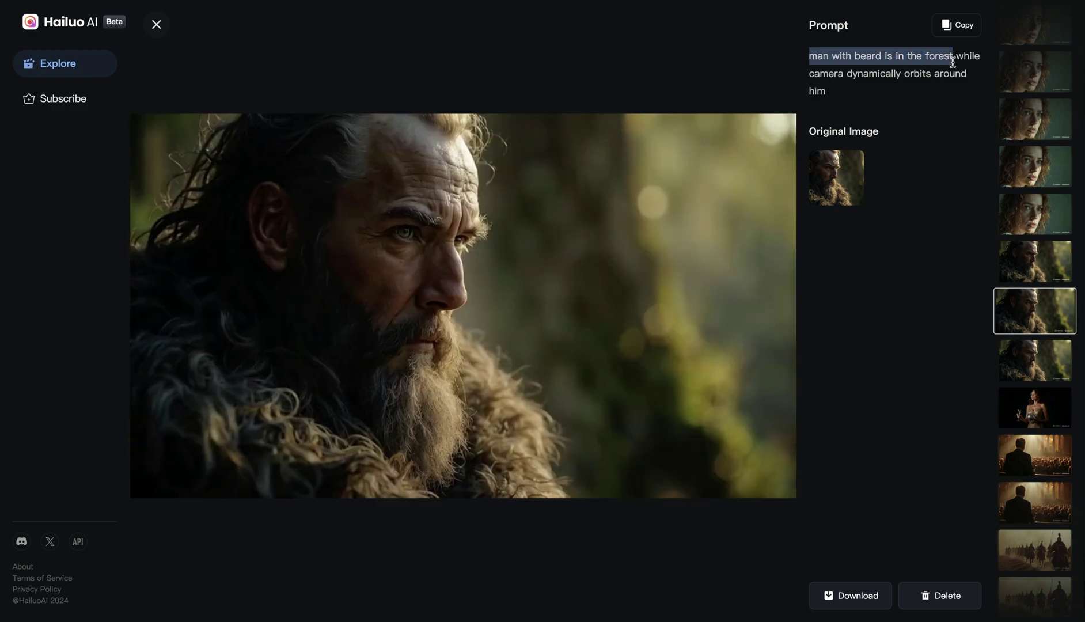
pyautogui.click(818, 89)
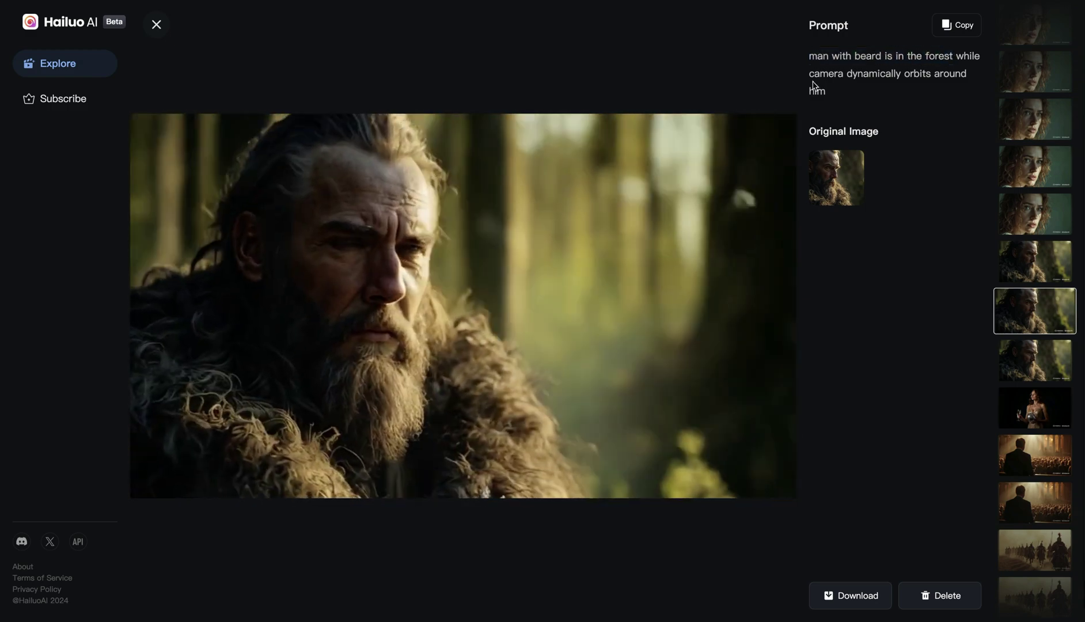
pyautogui.moveTo(809, 73); pyautogui.dragTo(897, 90)
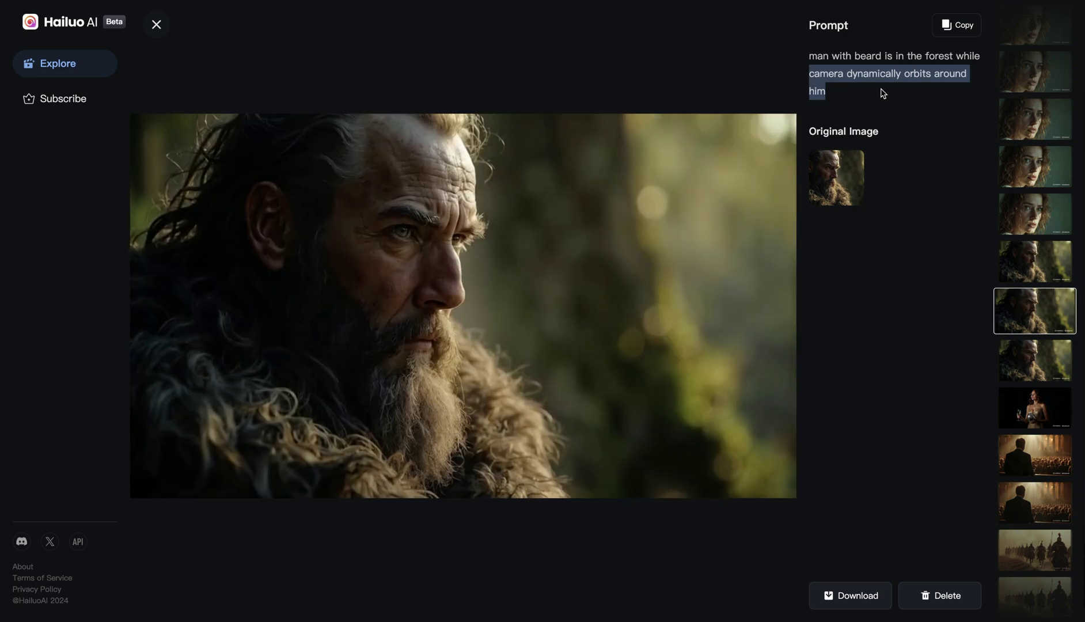
pyautogui.click(882, 93)
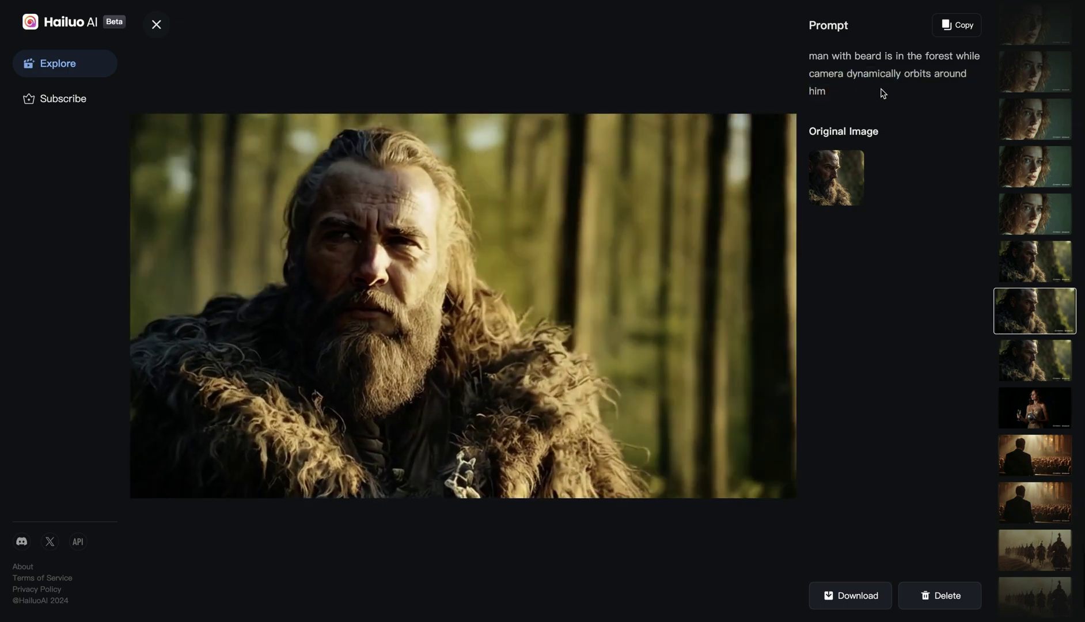